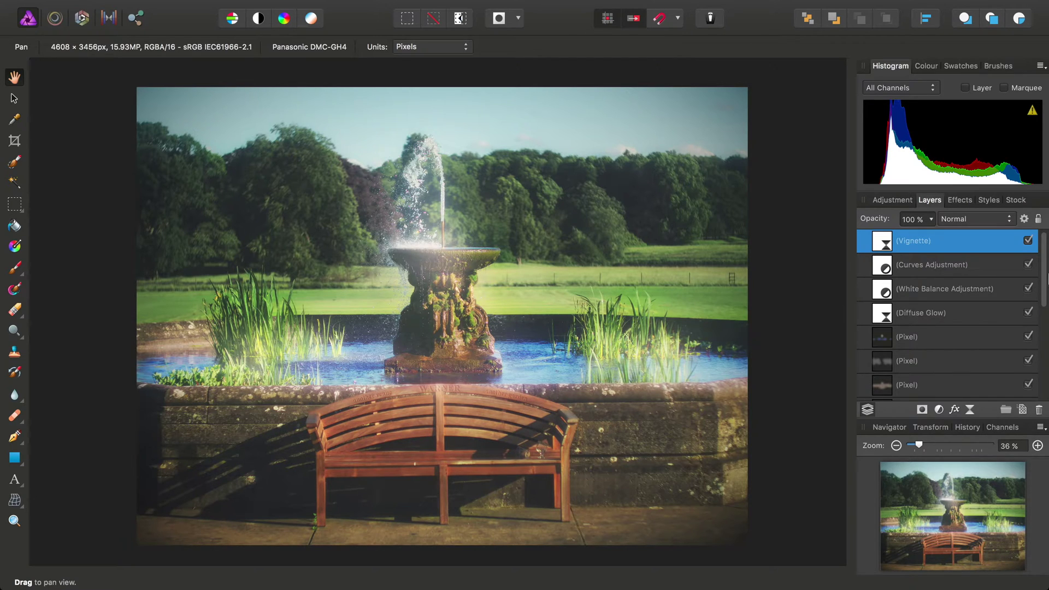
# Step: Resize the canvas to 49 in wide by 37 in high, in inches, anchored at the centre
pyautogui.scroll(-5, 1033, 306)
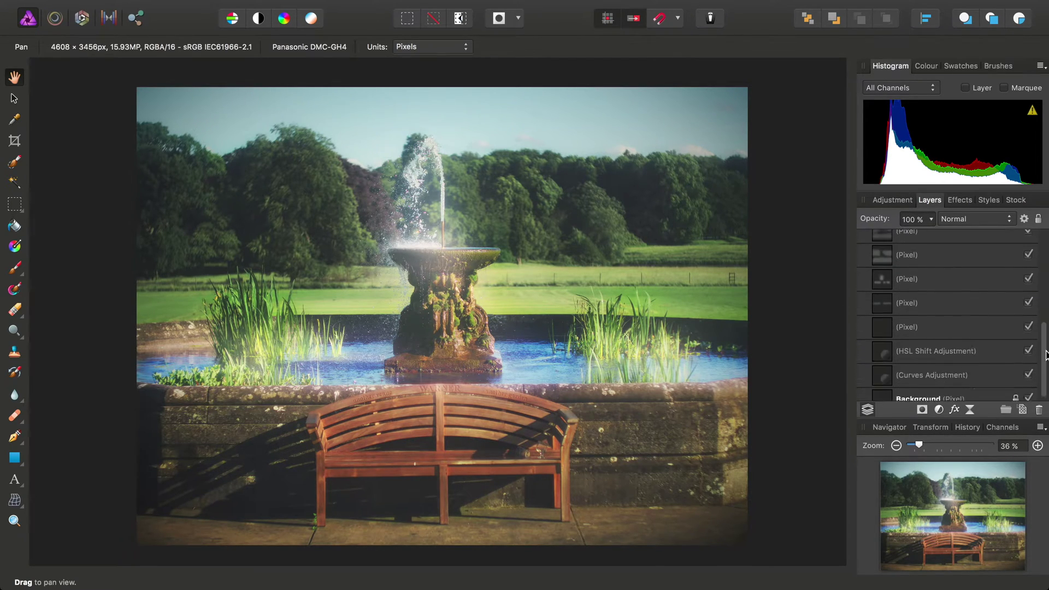
pyautogui.moveTo(1045, 380); pyautogui.dragTo(1045, 261)
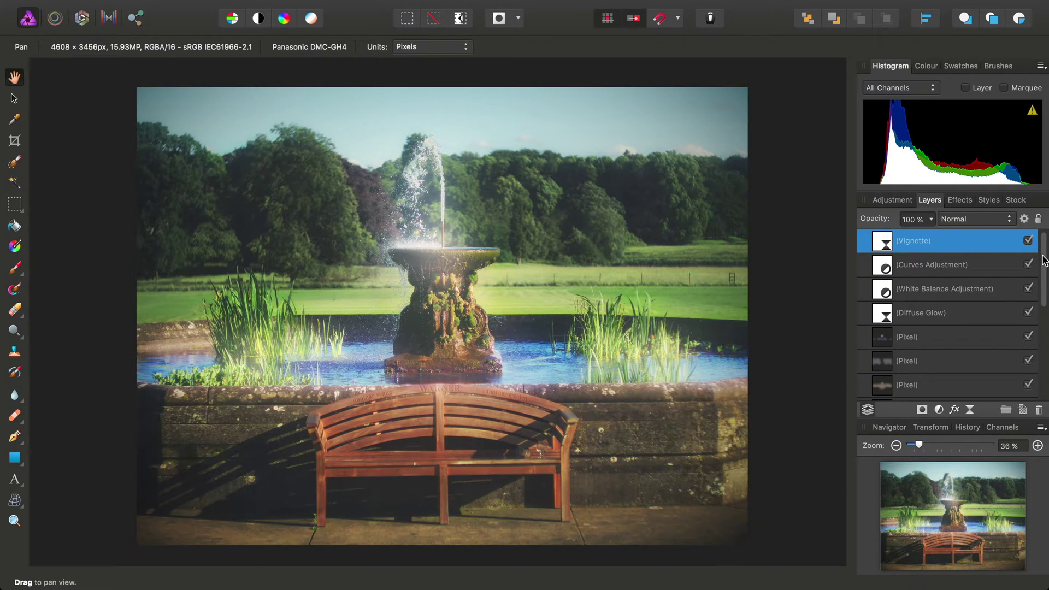
pyautogui.moveTo(412, 2)
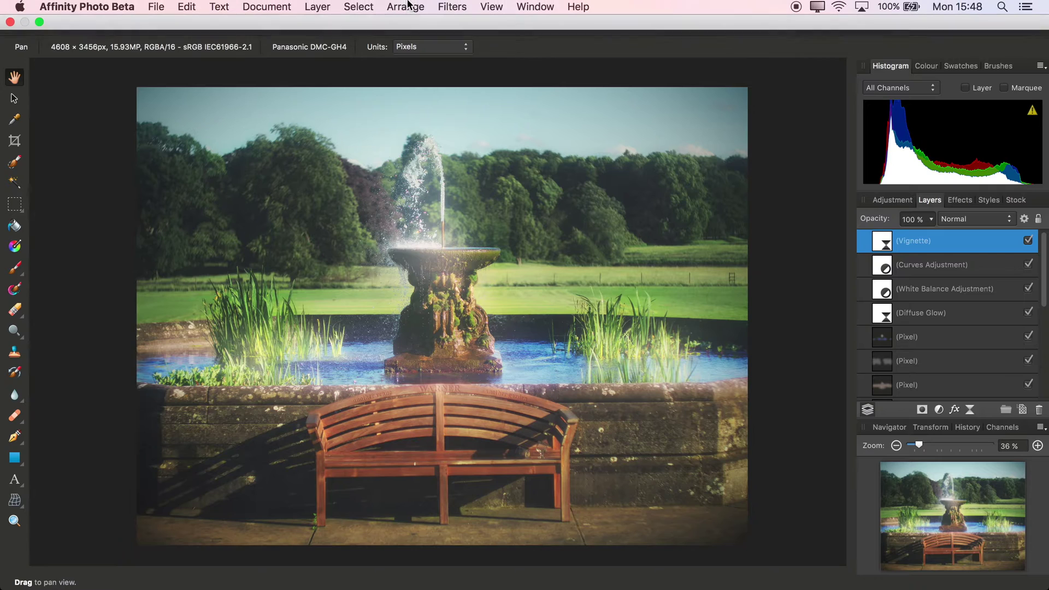
pyautogui.click(291, 5)
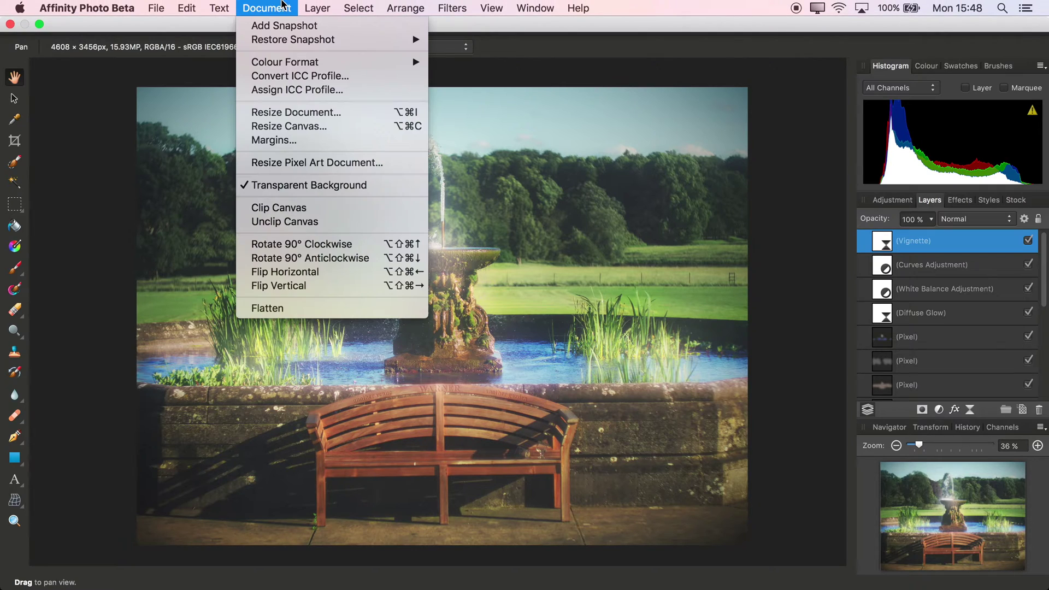
pyautogui.click(283, 129)
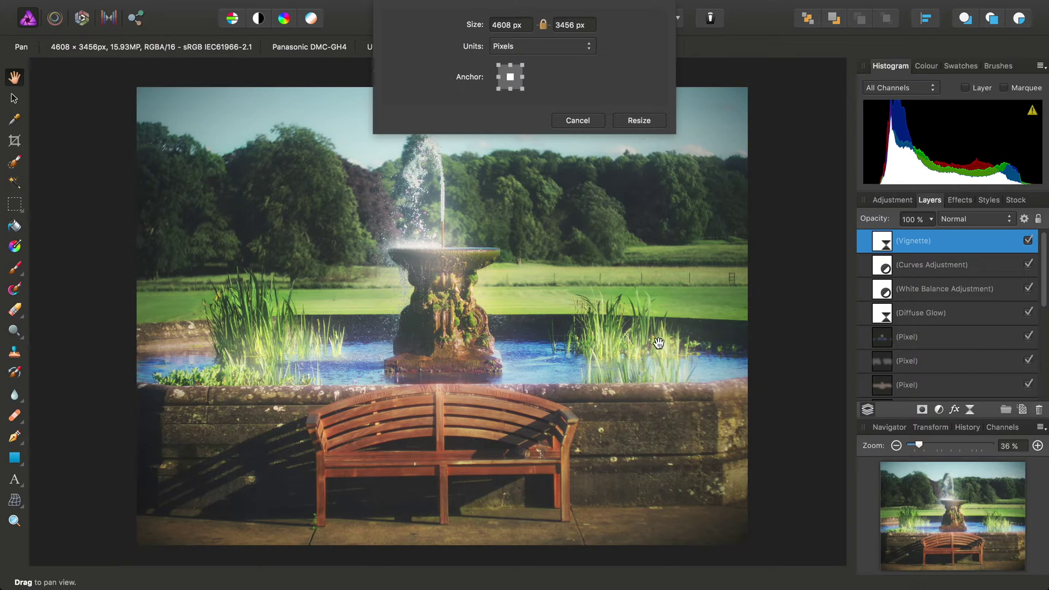
pyautogui.click(528, 47)
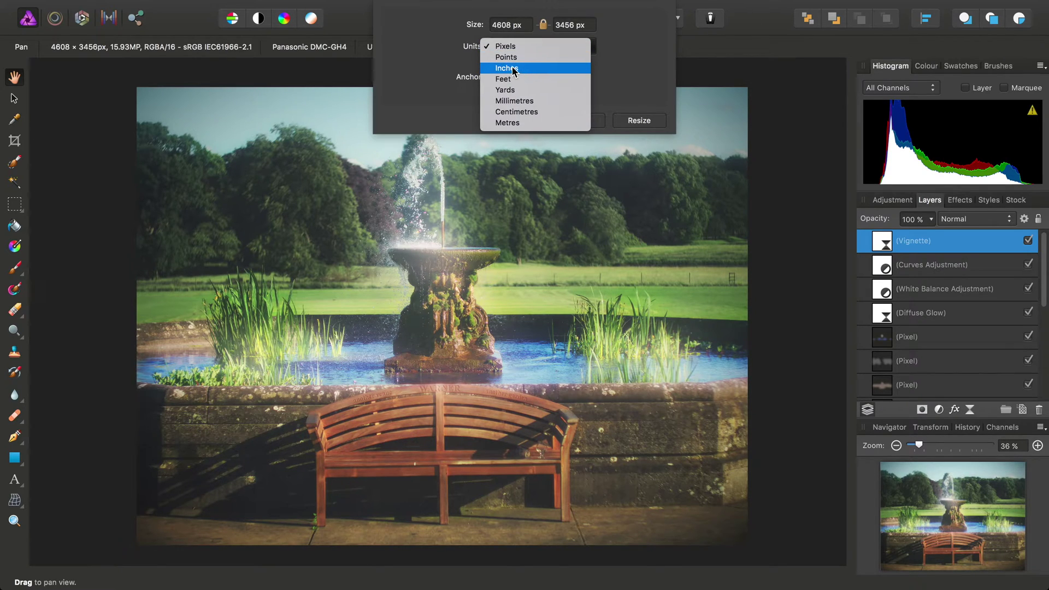
pyautogui.click(513, 68)
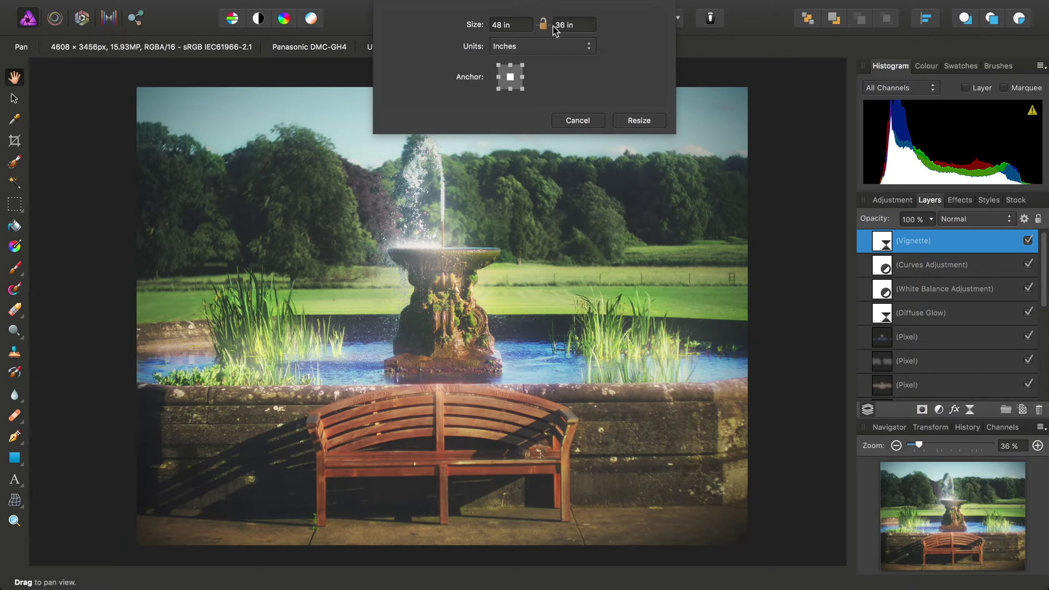
pyautogui.click(523, 27)
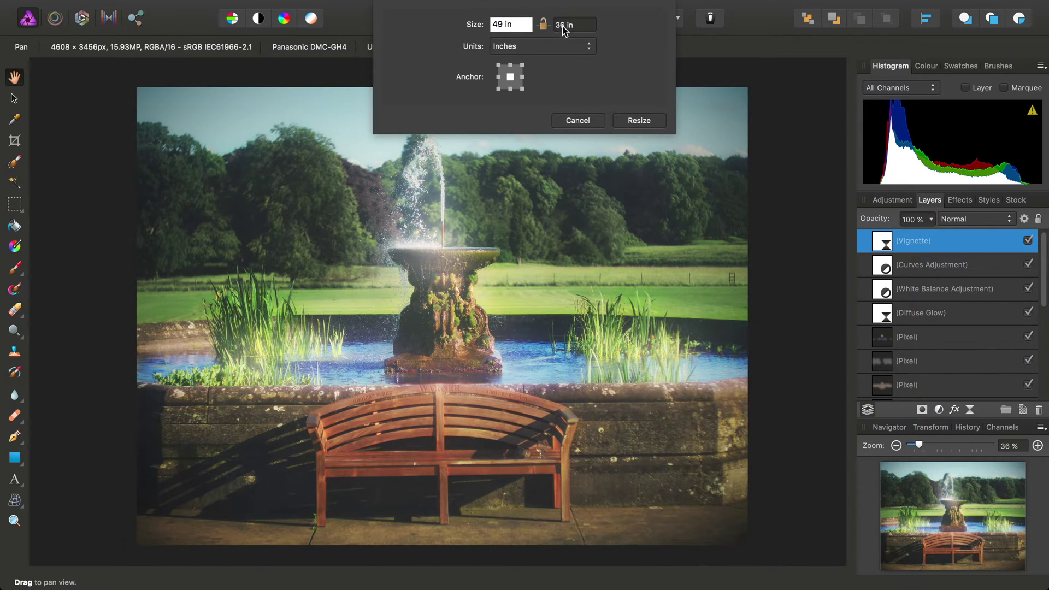
pyautogui.click(595, 26)
pyautogui.press('Home')
pyautogui.hotkey('shift', 'Right')
pyautogui.hotkey('shift', 'Right')
pyautogui.write('37')
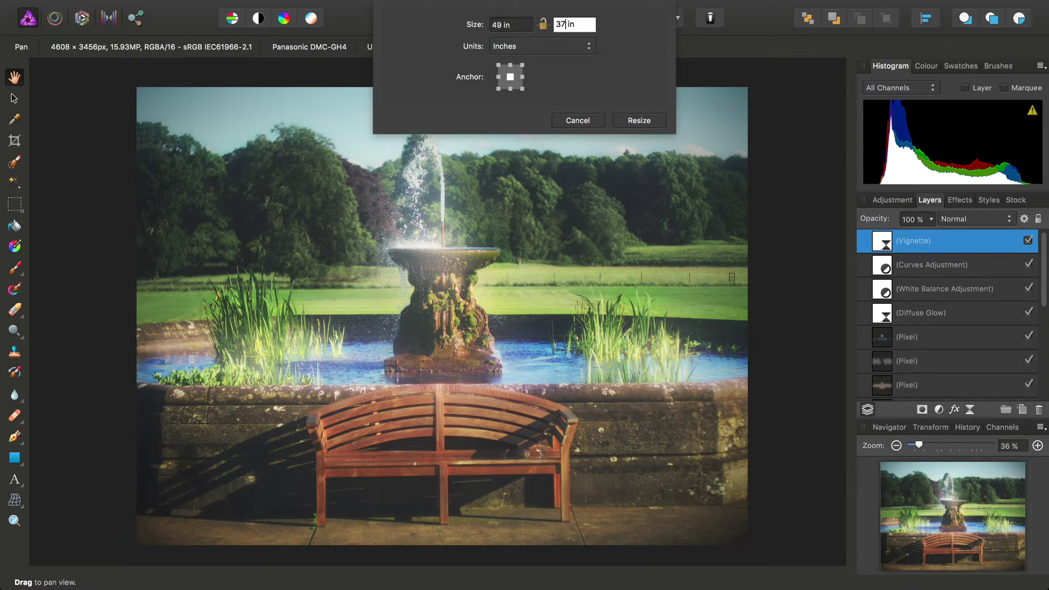
pyautogui.click(640, 120)
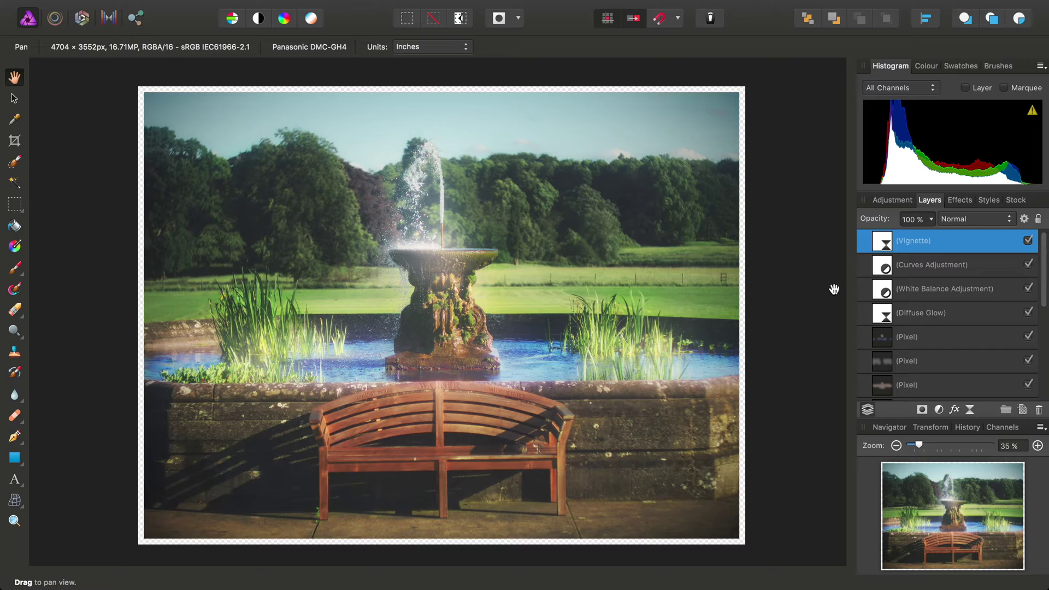
# Step: Add a solid blue fill layer and move it below the Background layer
pyautogui.moveTo(1048, 259); pyautogui.dragTo(1045, 352)
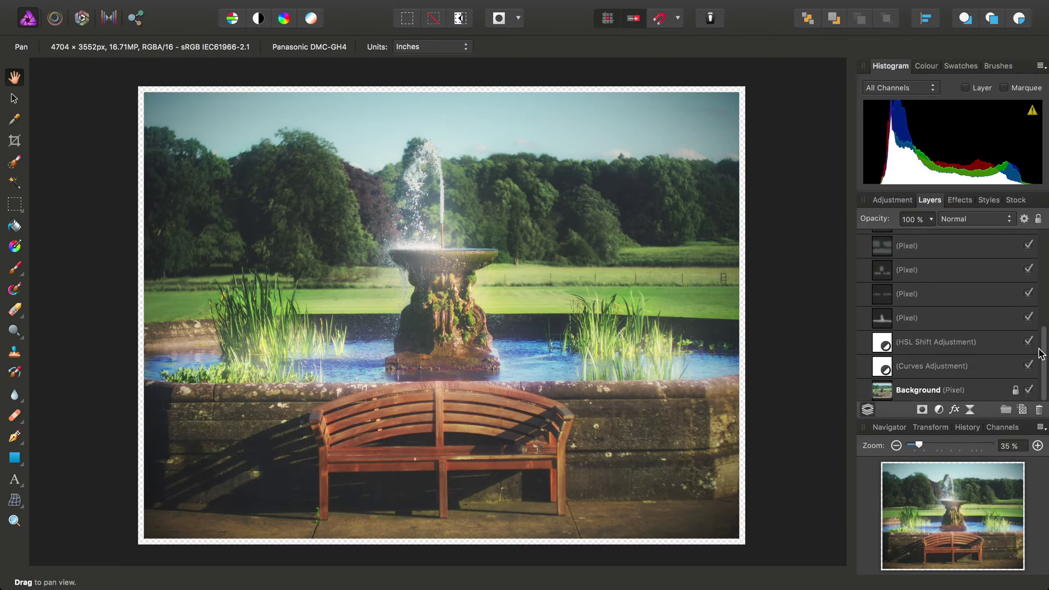
pyautogui.click(908, 395)
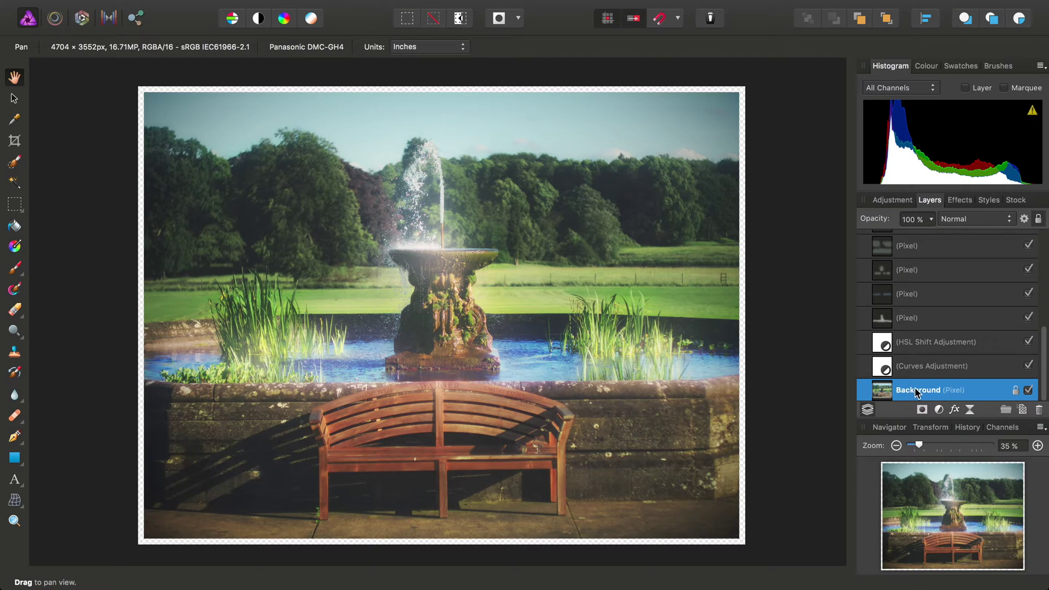
pyautogui.click(317, 7)
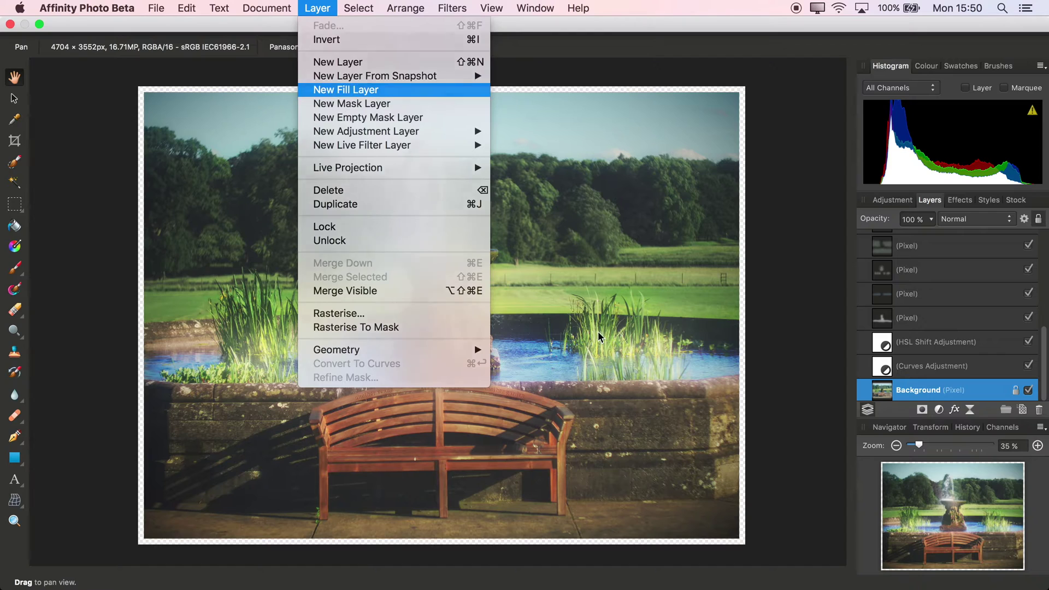
pyautogui.click(331, 94)
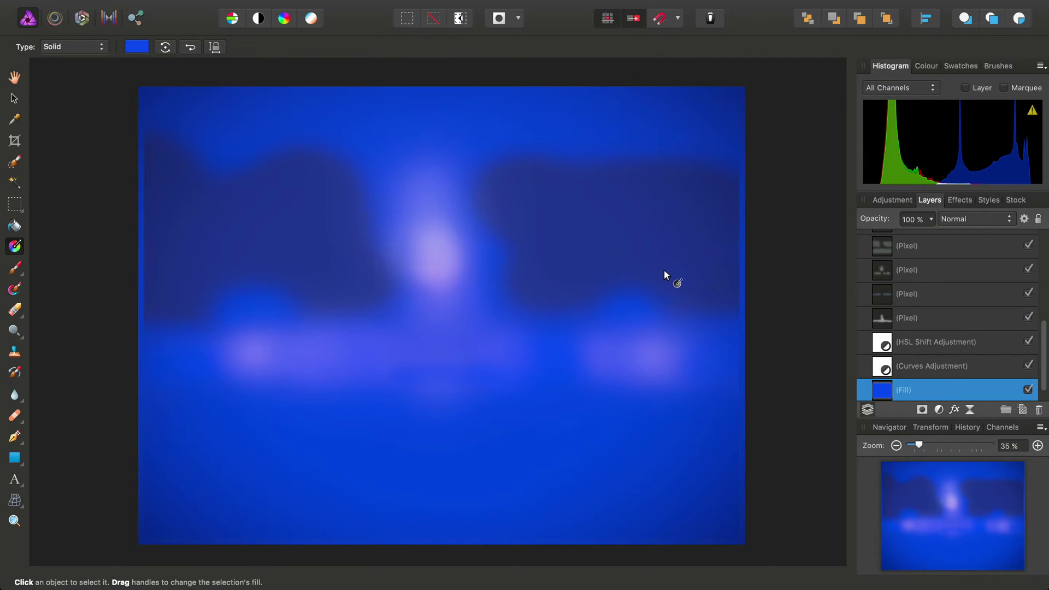
pyautogui.click(923, 65)
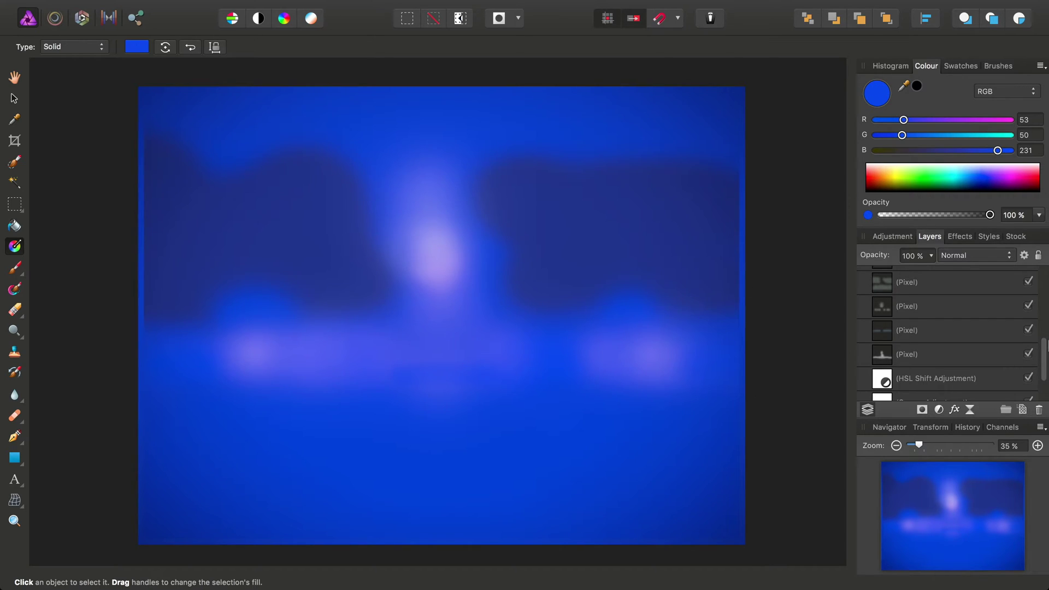
pyautogui.moveTo(1046, 343); pyautogui.dragTo(1046, 392)
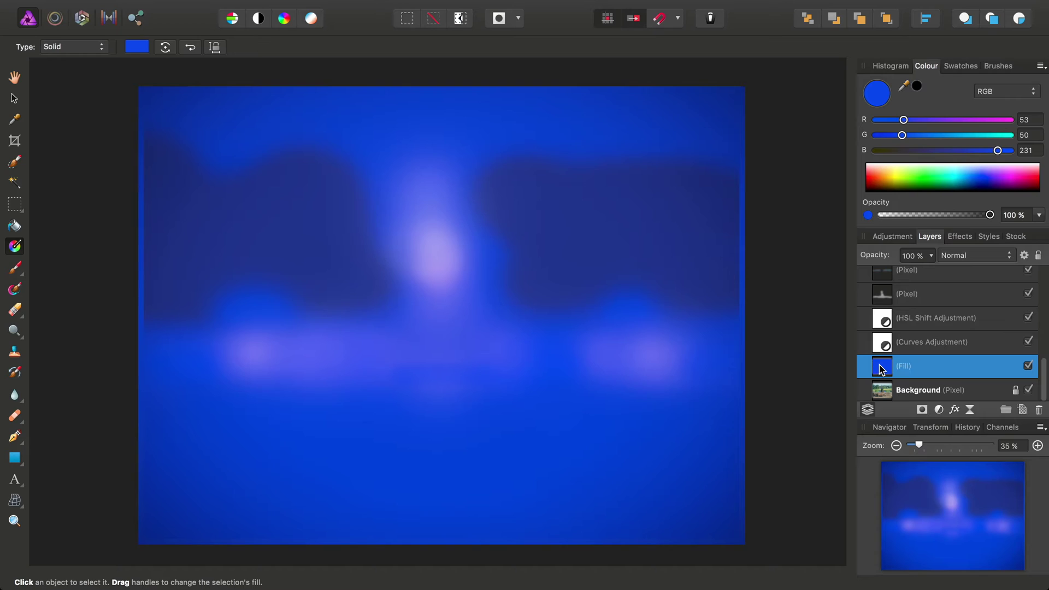
pyautogui.moveTo(882, 370); pyautogui.dragTo(864, 401)
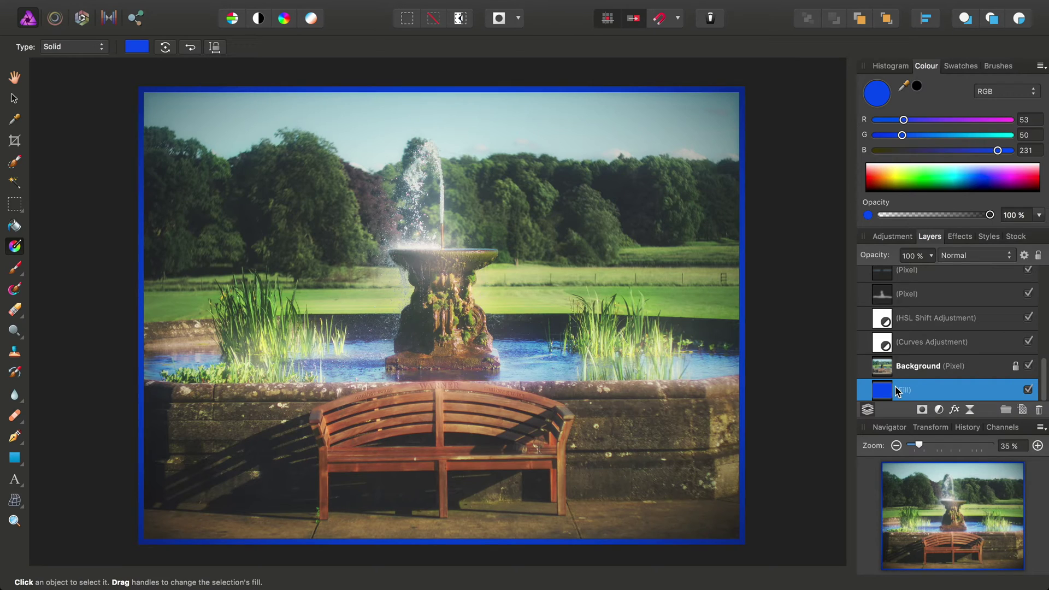
# Step: Darken the fill to a near-black dark teal, then revert to the earliest history state
pyautogui.moveTo(997, 150); pyautogui.dragTo(903, 155)
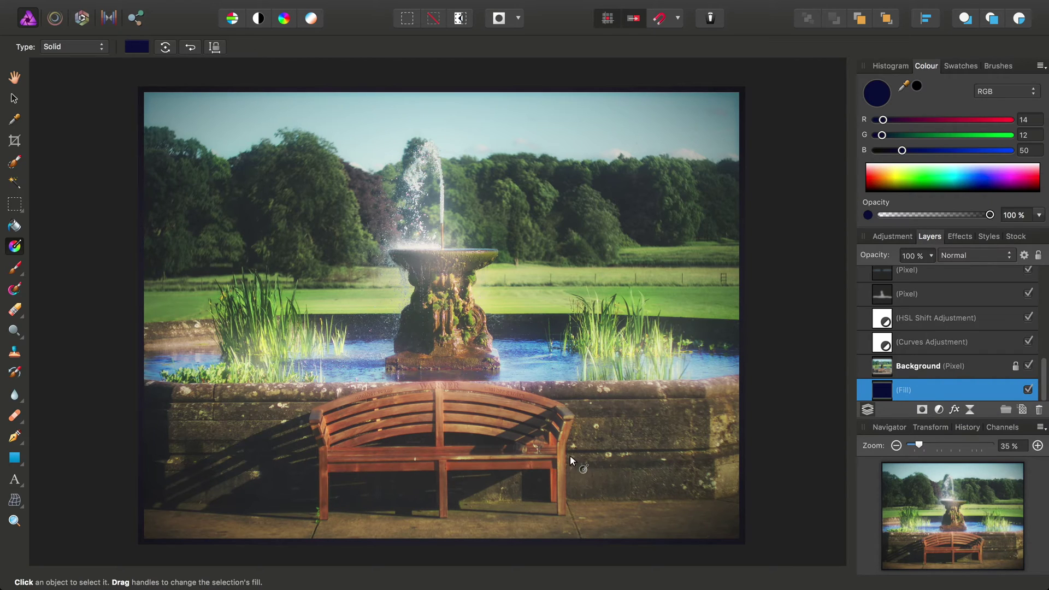
pyautogui.moveTo(1044, 389)
pyautogui.mouseDown()
pyautogui.moveTo(1047, 292)
pyautogui.moveTo(1045, 390)
pyautogui.mouseUp()
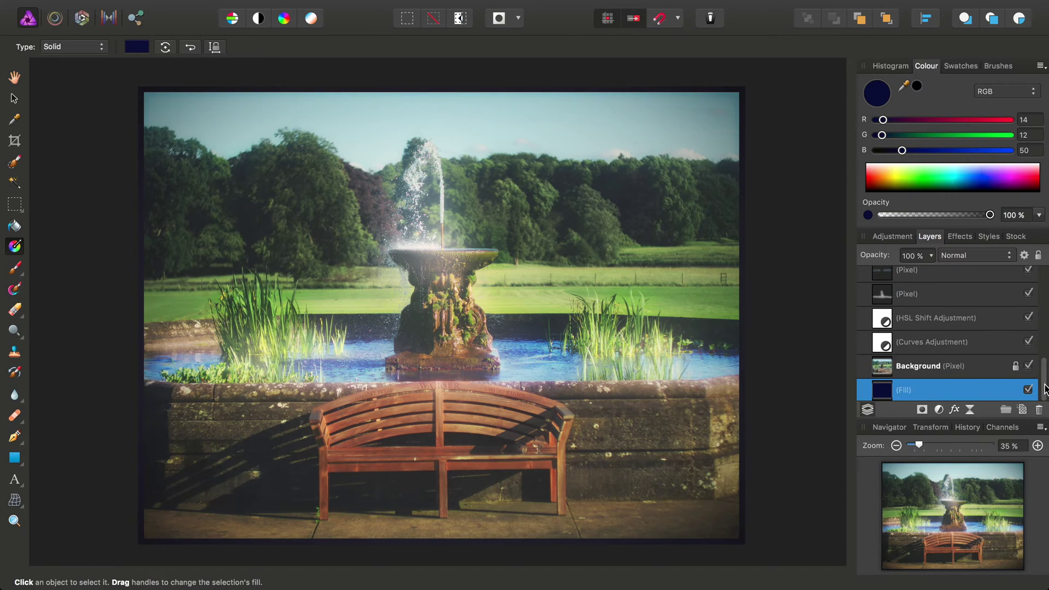
pyautogui.click(967, 428)
pyautogui.moveTo(1038, 447); pyautogui.dragTo(818, 321)
# Step: Select the top Vignette layer and merge all visible layers into a new pixel layer
pyautogui.scroll(5, 908, 279)
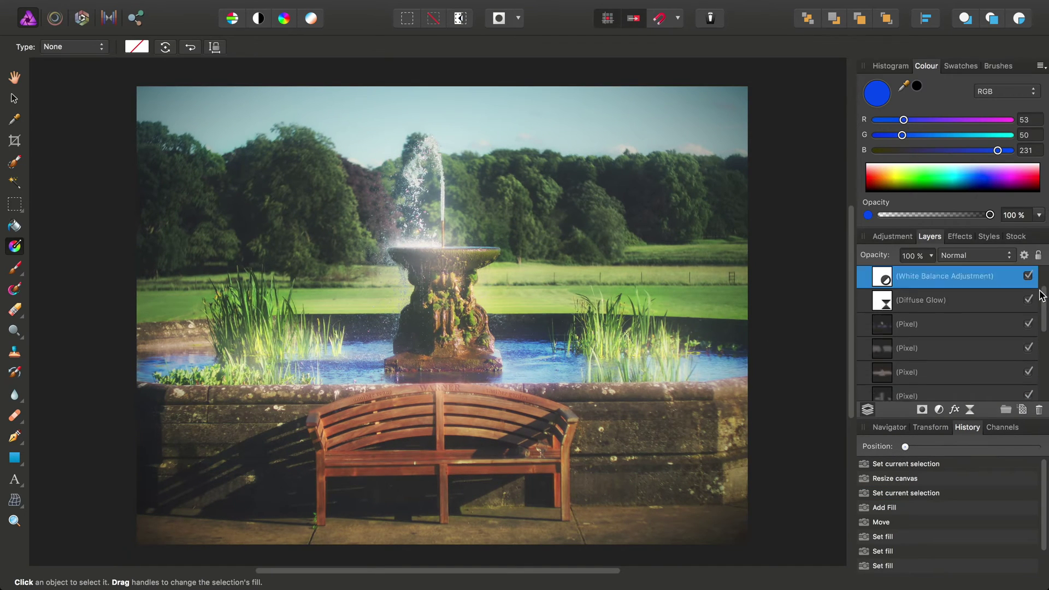
pyautogui.click(883, 278)
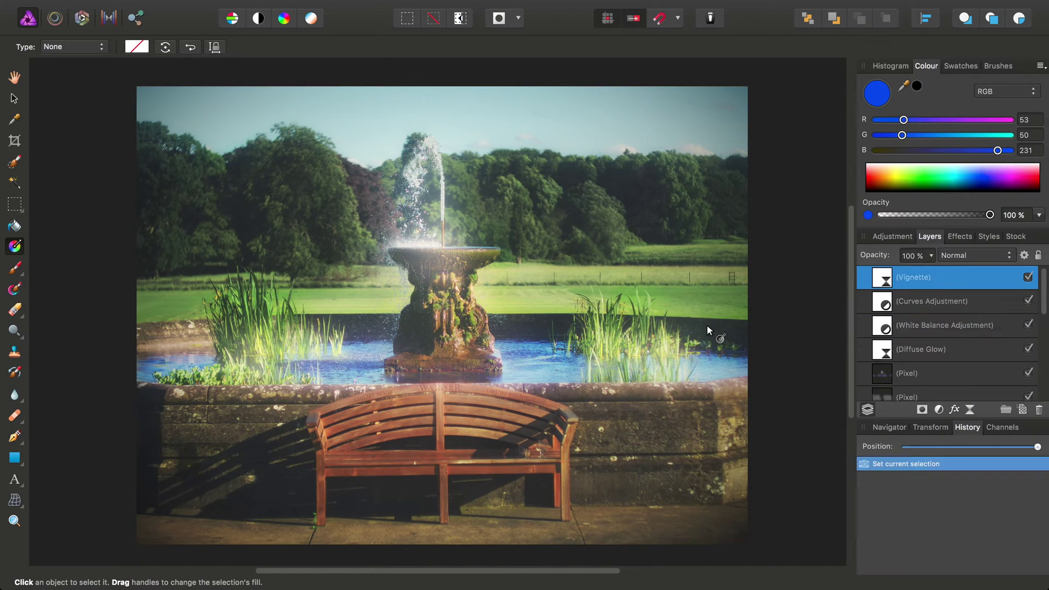
pyautogui.moveTo(203, 4)
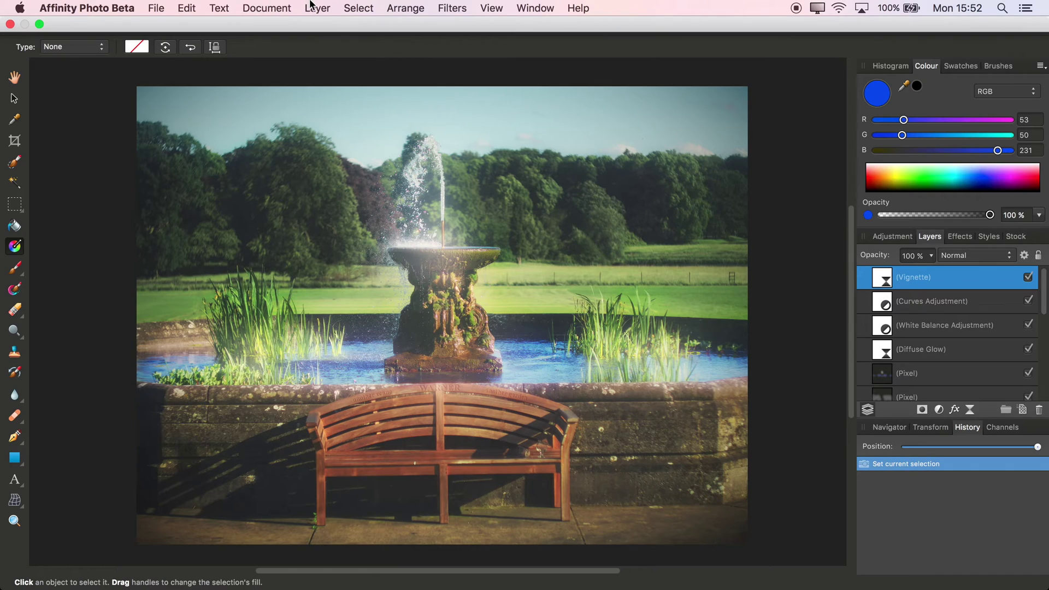
pyautogui.click(311, 5)
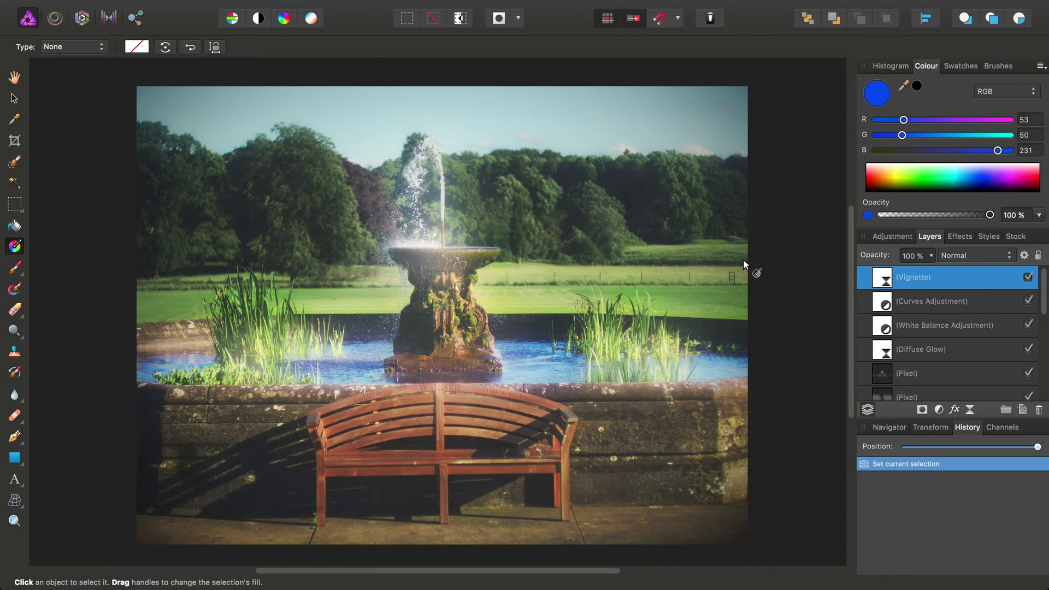
pyautogui.press('super+alt+shift+e')
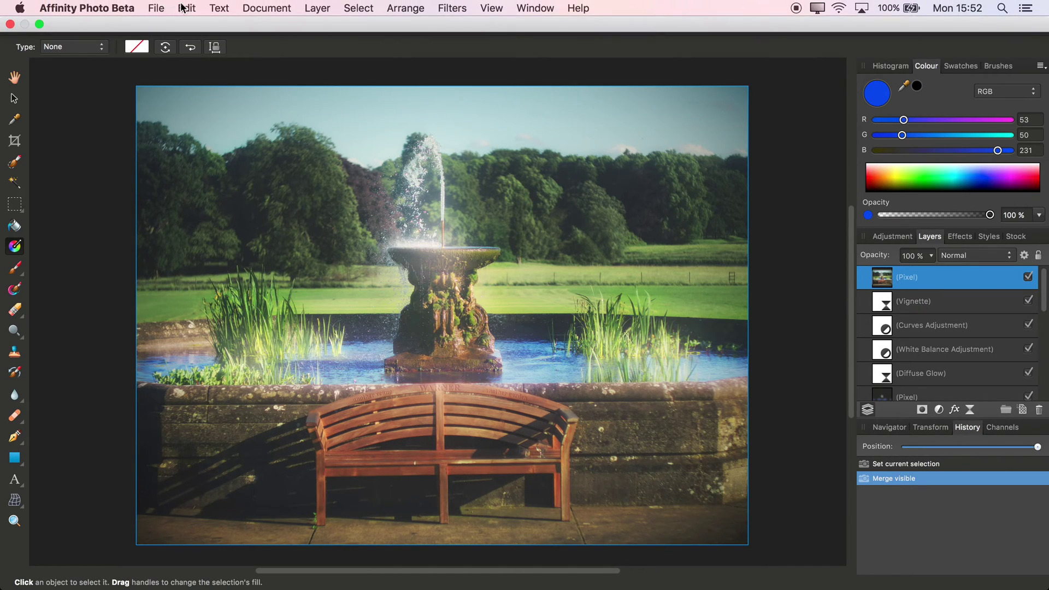
# Step: Copy the merged image and create a new untitled document from the clipboard
pyautogui.click(184, 7)
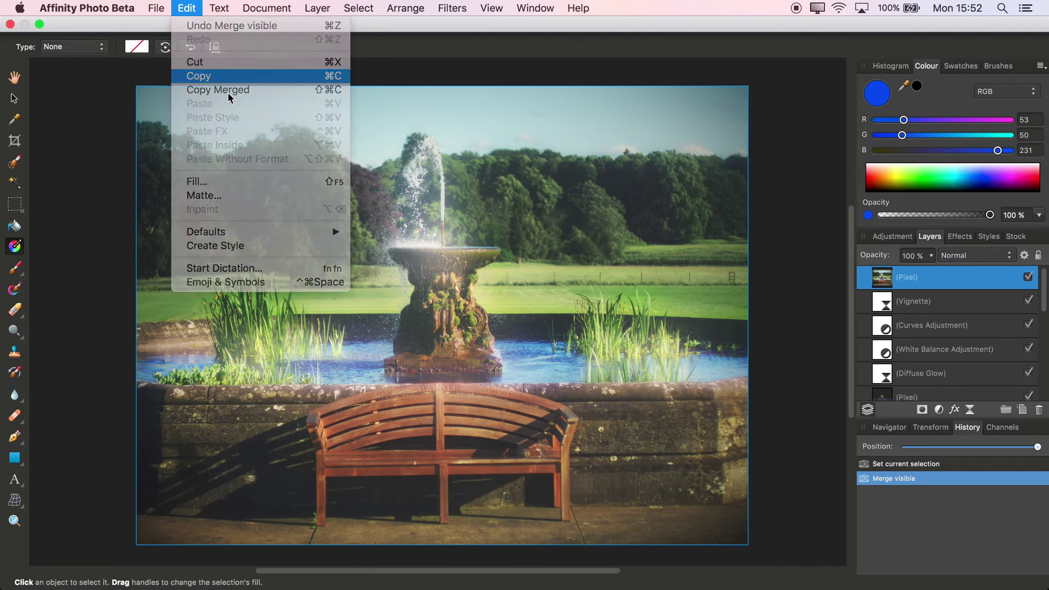
pyautogui.click(157, 8)
pyautogui.click(243, 42)
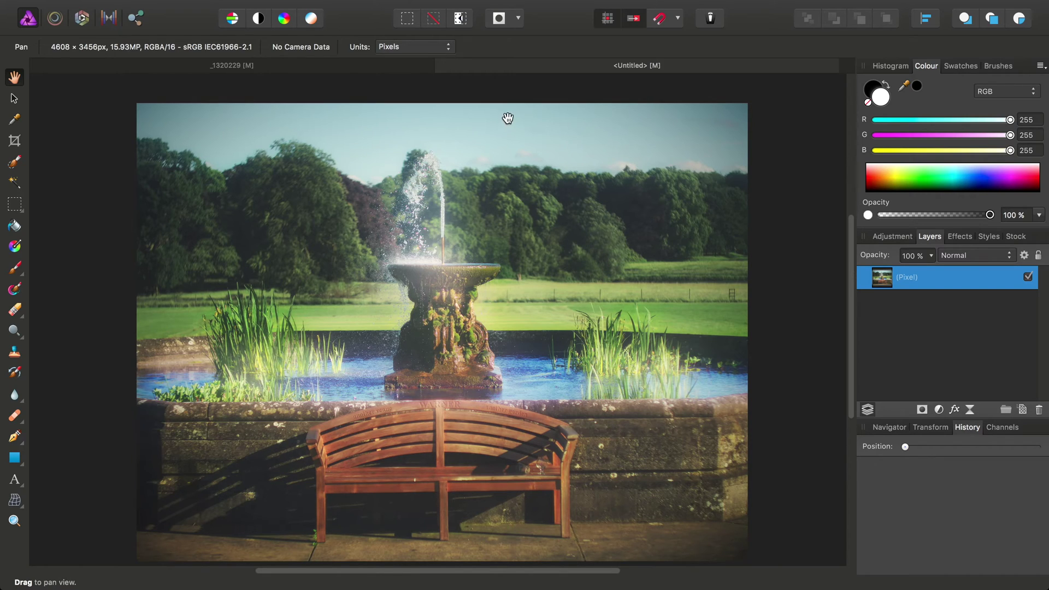
# Step: Enlarge the new document's canvas to 49 × 37 inches, centre-anchored (4704 × 3552 px)
pyautogui.click(267, 8)
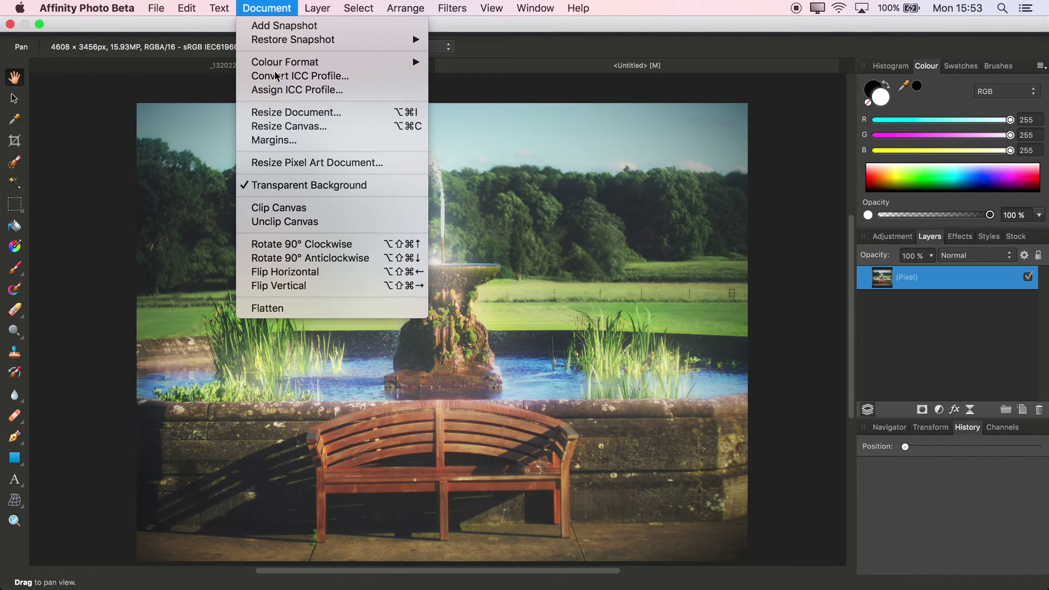
pyautogui.click(286, 127)
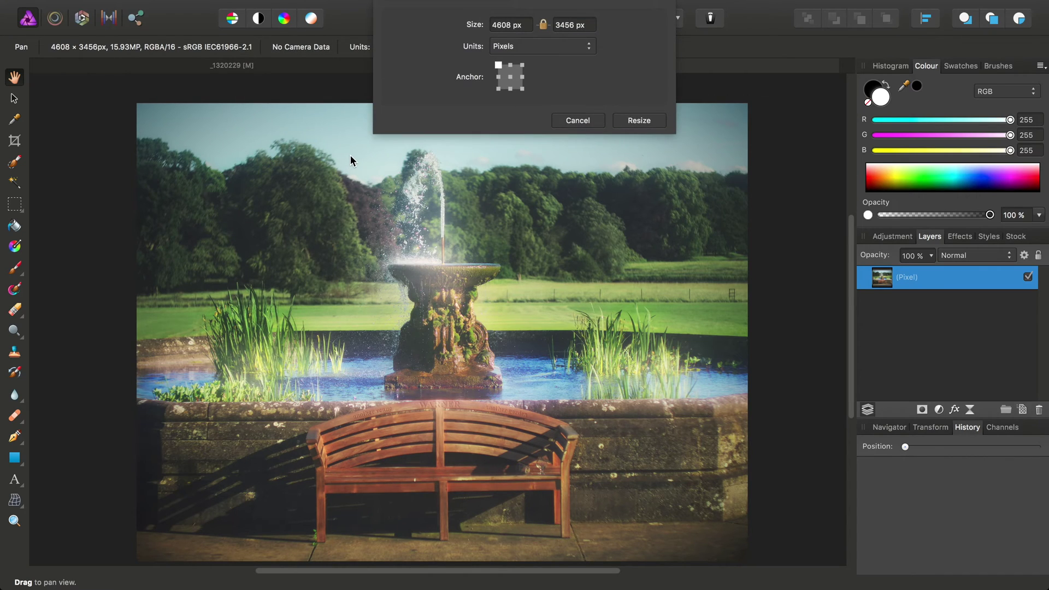
pyautogui.click(511, 77)
pyautogui.click(588, 48)
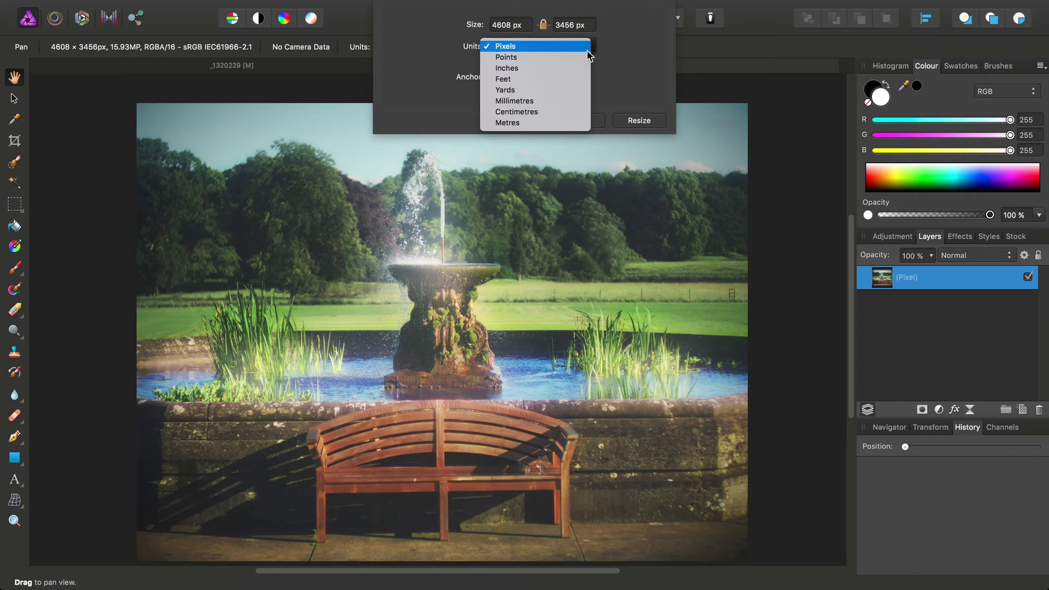
pyautogui.click(519, 67)
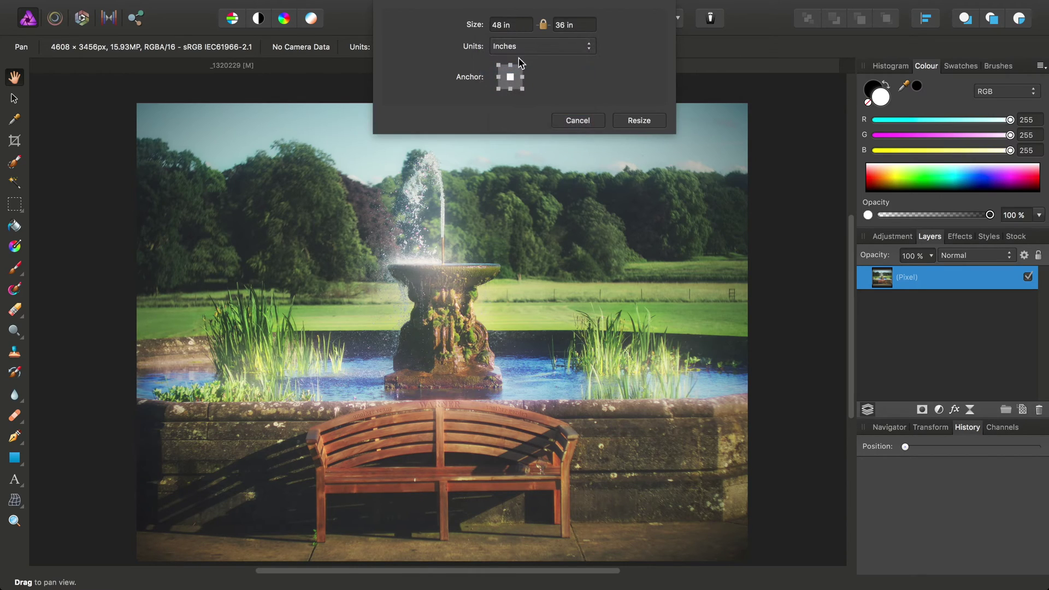
pyautogui.click(504, 25)
pyautogui.press('BackSpace')
pyautogui.write('9')
pyautogui.click(583, 22)
pyautogui.write('37')
pyautogui.click(640, 121)
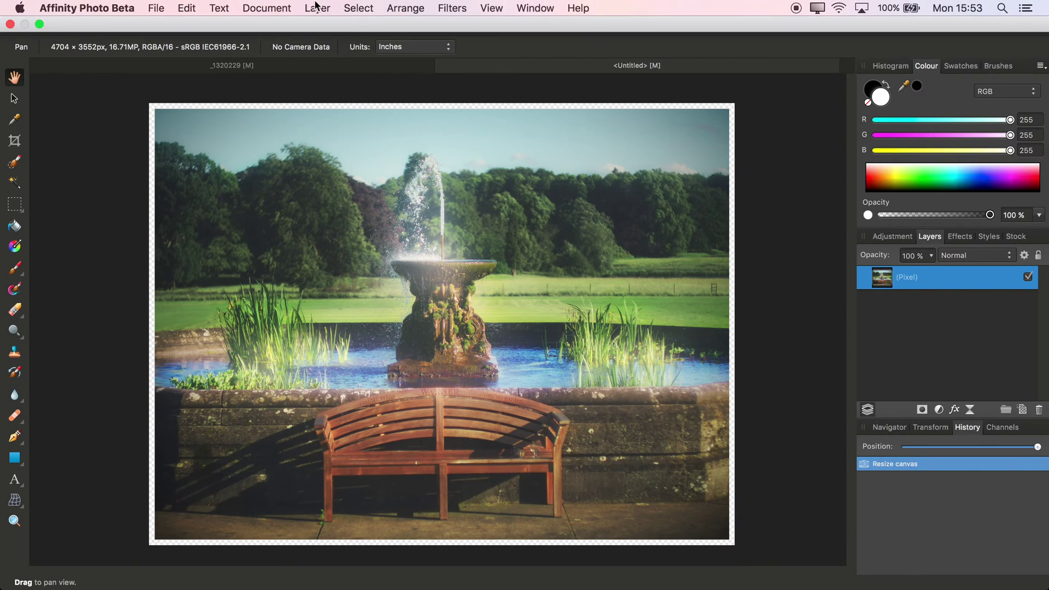
pyautogui.click(317, 7)
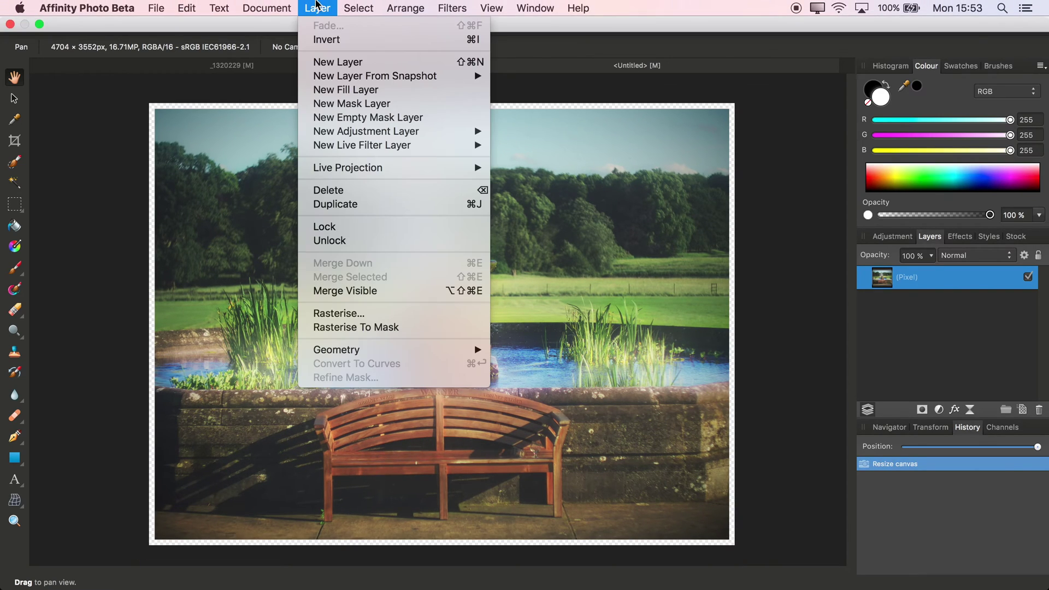
# Step: Place a white fill layer beneath the photo's pixel layer and reselect the photo layer
pyautogui.click(325, 91)
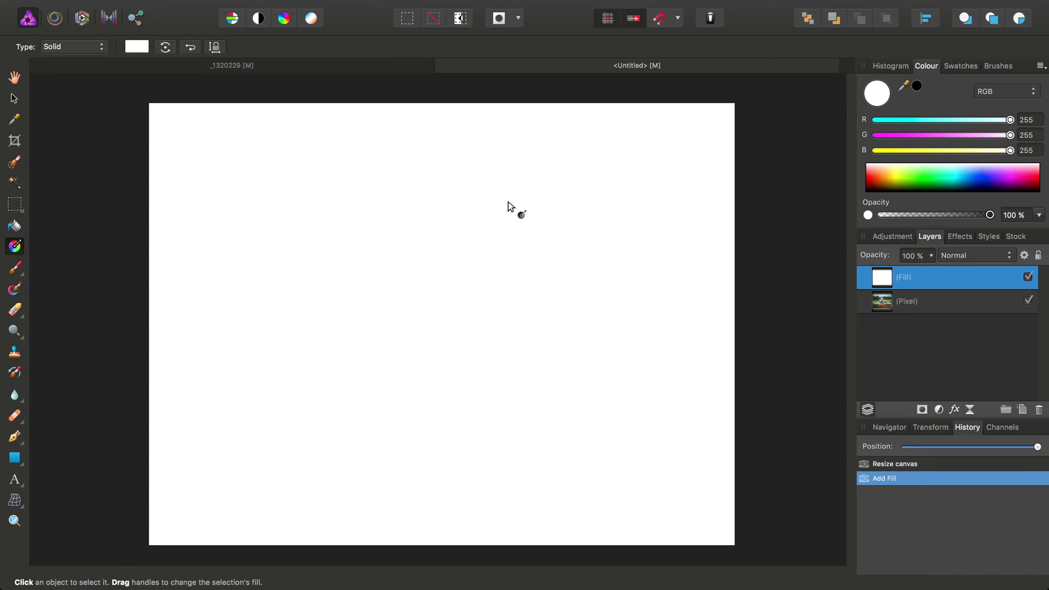
pyautogui.moveTo(882, 289); pyautogui.dragTo(877, 316)
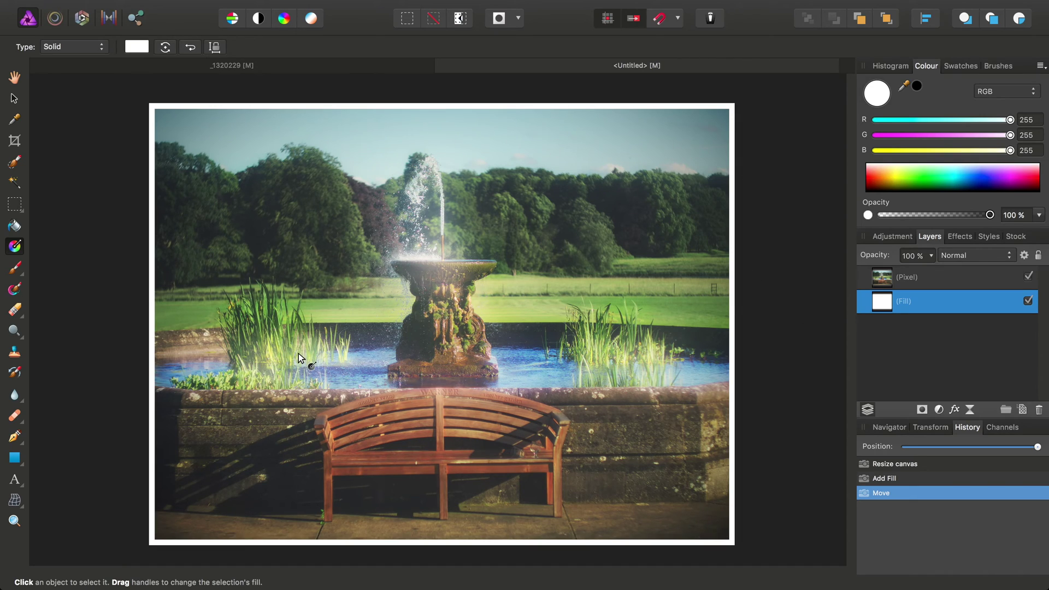
pyautogui.click(882, 283)
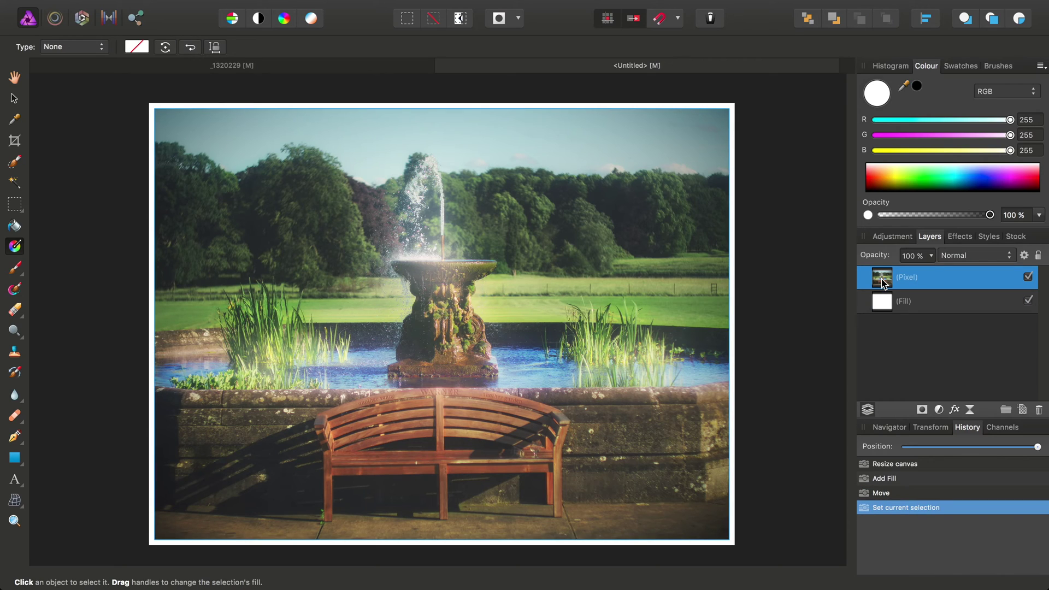
pyautogui.click(968, 242)
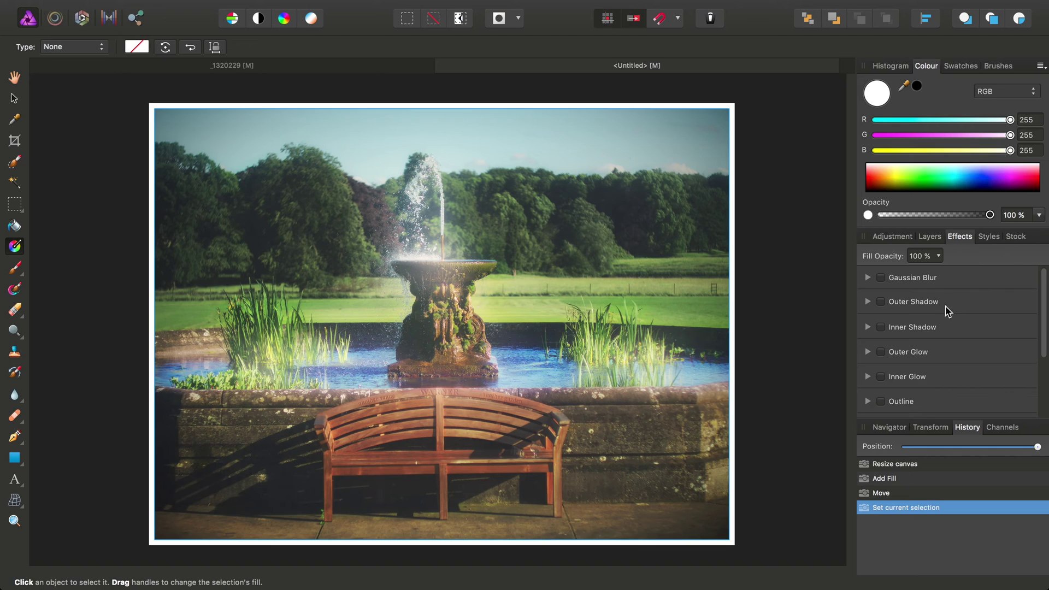
# Step: Add a black outer shadow to the photo at 100% opacity and 42.4 px radius
pyautogui.click(922, 302)
pyautogui.moveTo(942, 354); pyautogui.dragTo(982, 354)
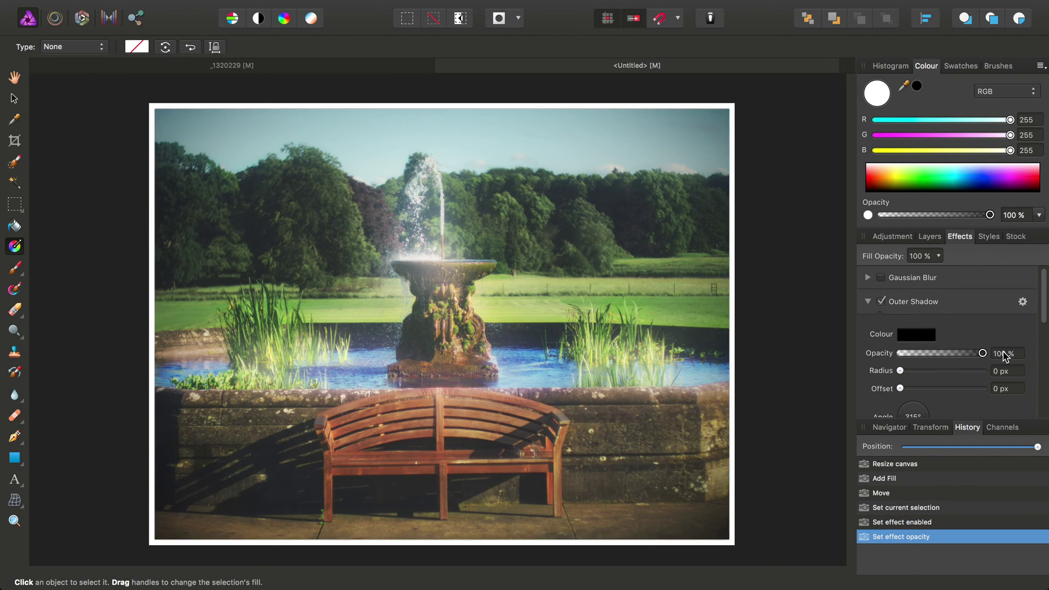
pyautogui.moveTo(901, 371); pyautogui.dragTo(968, 373)
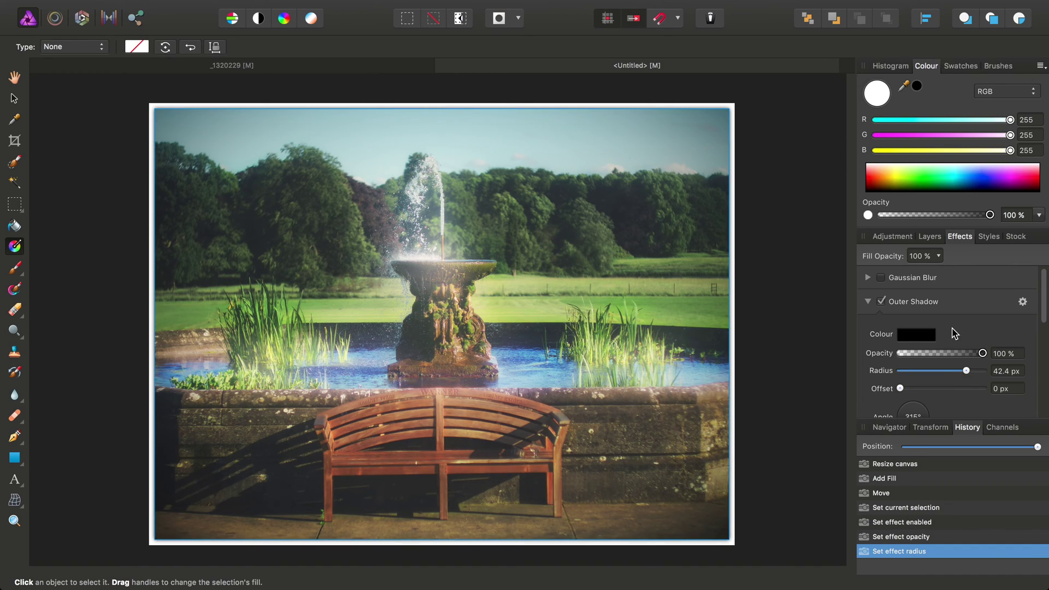
pyautogui.moveTo(1042, 295); pyautogui.dragTo(1047, 386)
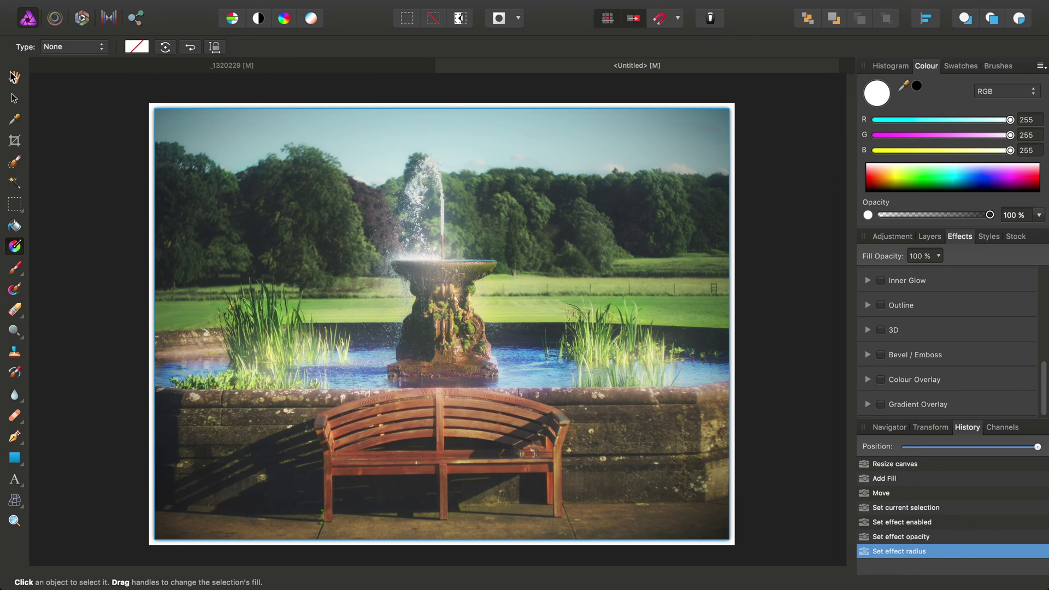
pyautogui.press('h')
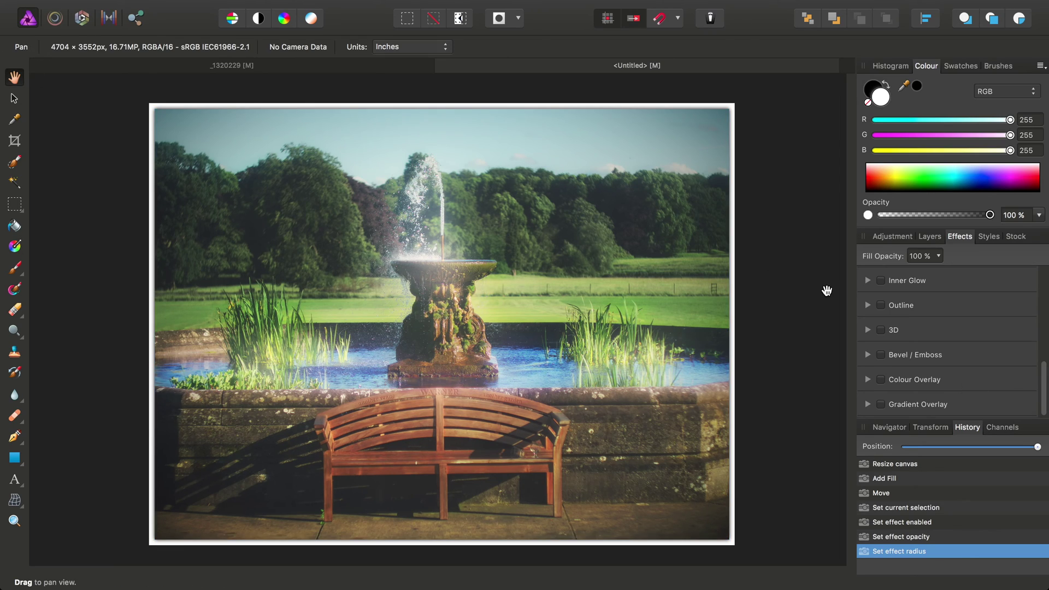